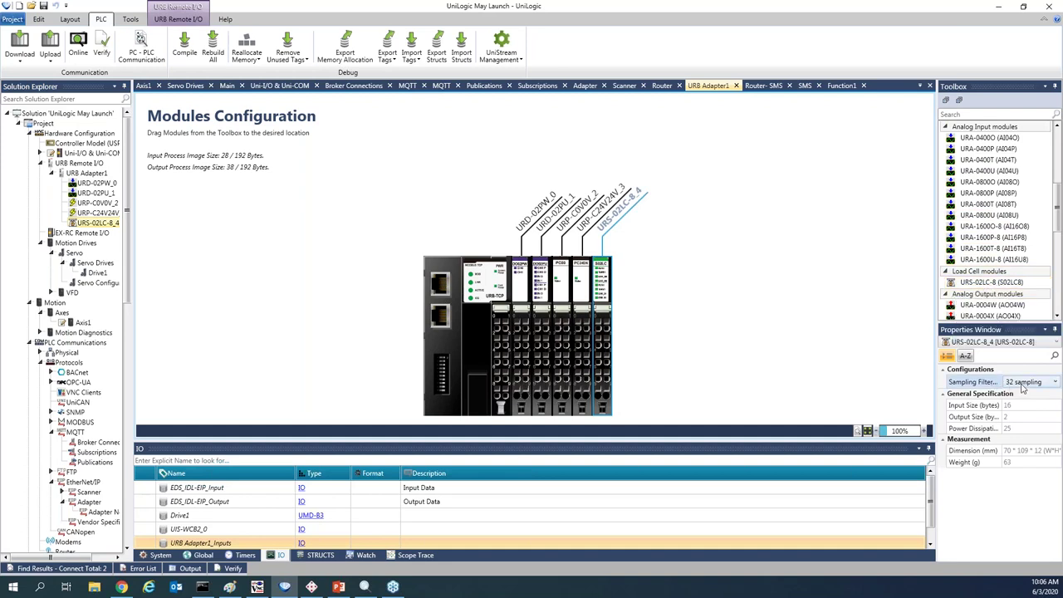
# Review the sampling filter options of the URS-02LC-8_4 load cell module and its input tags in URB Adapter1_Inputs
pyautogui.click(1024, 383)
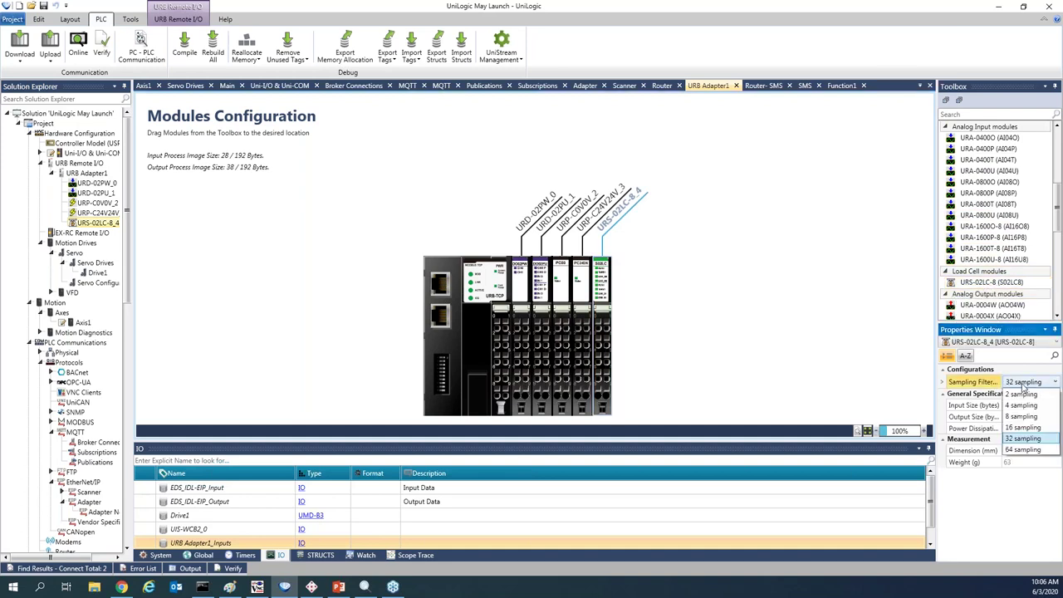
pyautogui.click(602, 273)
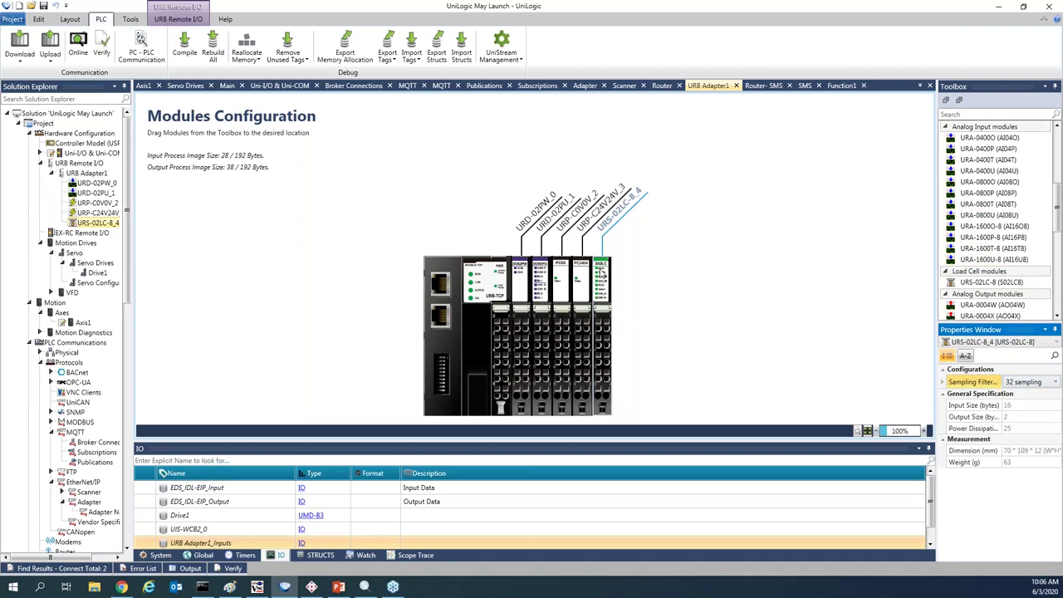
pyautogui.click(302, 545)
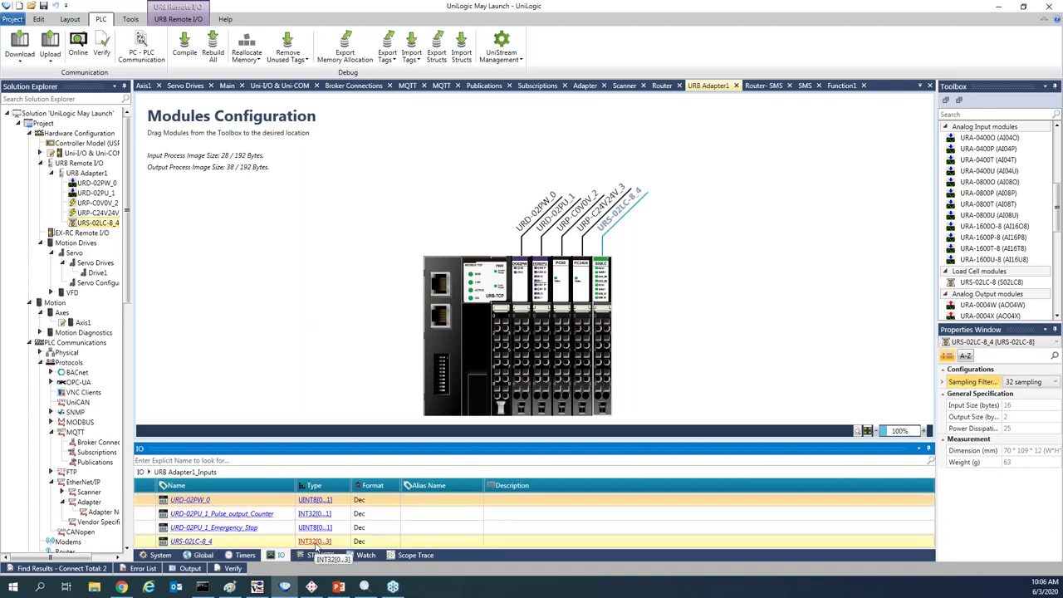
pyautogui.click(315, 541)
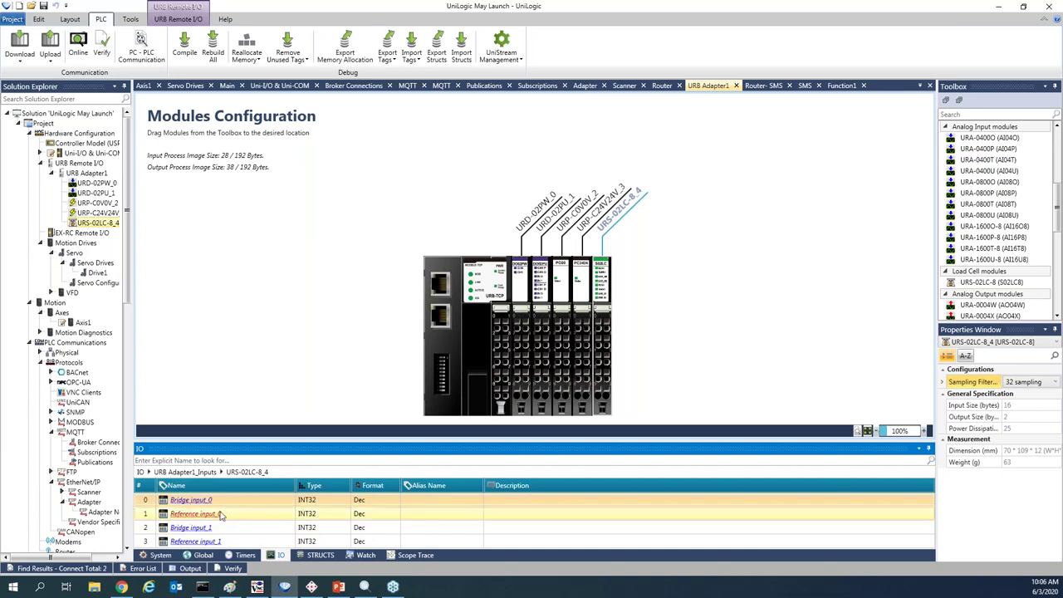
# Switch to TightVNC Viewer and open the LoadCell page of the demo HMI
pyautogui.click(257, 587)
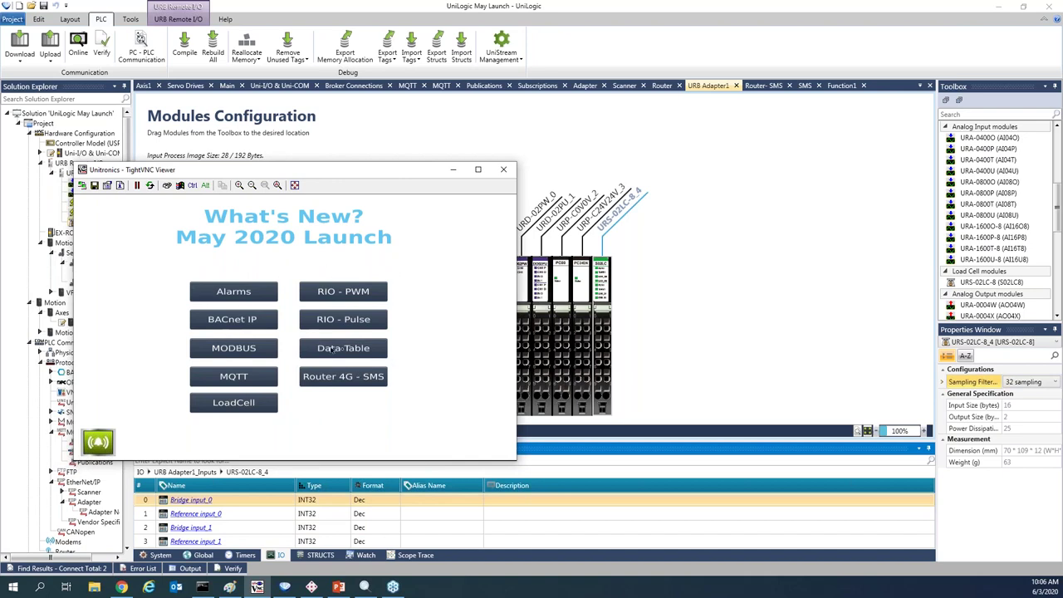
pyautogui.click(238, 404)
# Open the RIO - PWM page and set the URD-02PW output frequency to 3000 Hz
pyautogui.click(366, 297)
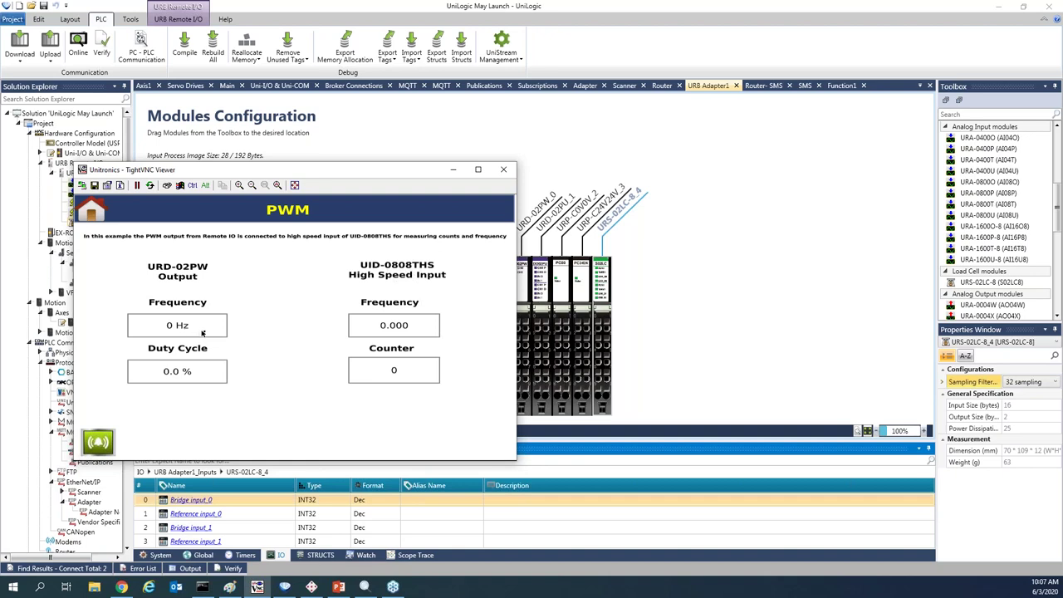
pyautogui.click(327, 326)
pyautogui.click(212, 388)
pyautogui.click(212, 388)
pyautogui.click(212, 388)
pyautogui.press('Return')
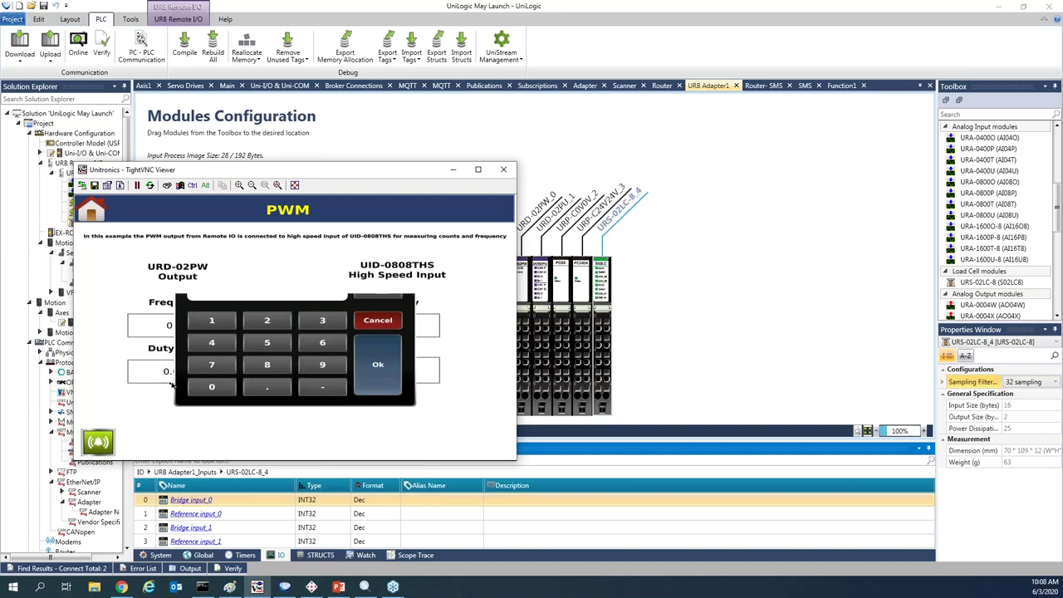
# Set the URD-02PW output duty cycle to 50 %
pyautogui.click(177, 371)
pyautogui.click(267, 342)
pyautogui.click(212, 388)
pyautogui.click(378, 371)
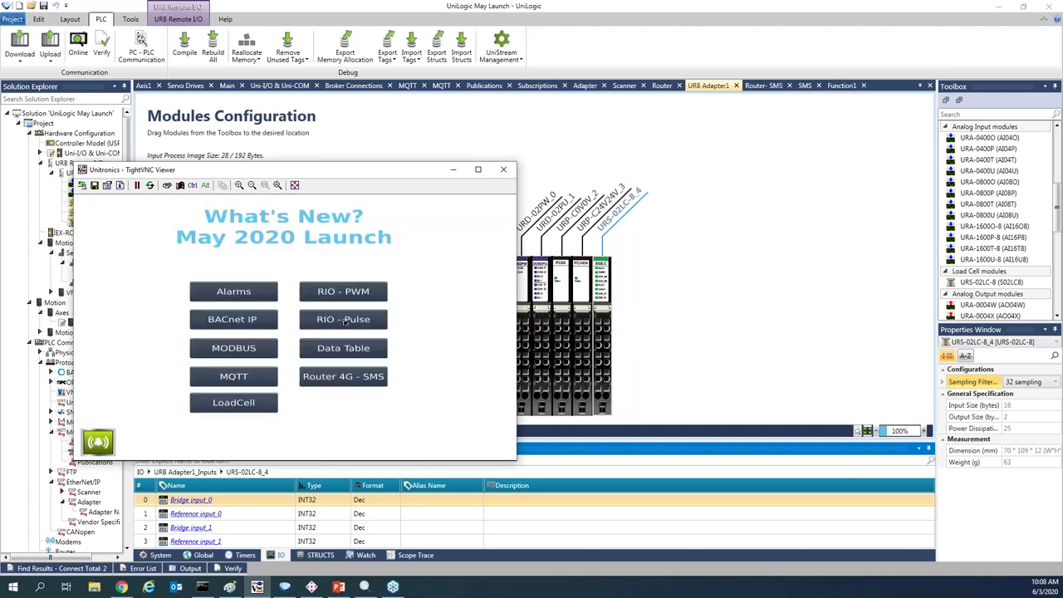
# Open the RIO - Pulse page and set the URD-02PU frequency to 5000 Hz
pyautogui.click(344, 321)
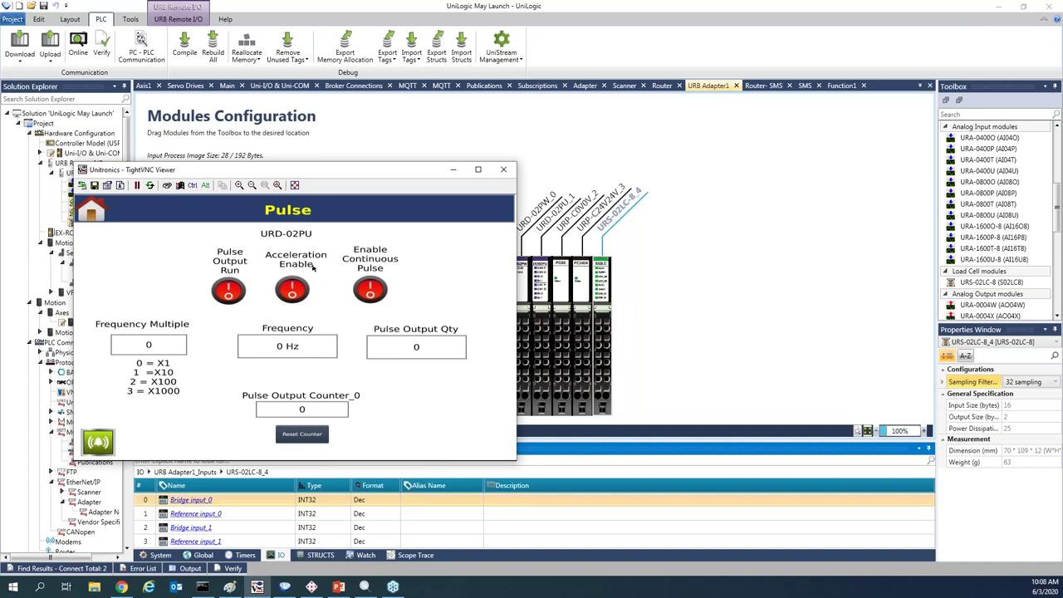
pyautogui.click(288, 349)
pyautogui.click(268, 343)
pyautogui.click(212, 387)
pyautogui.click(212, 387)
pyautogui.click(212, 387)
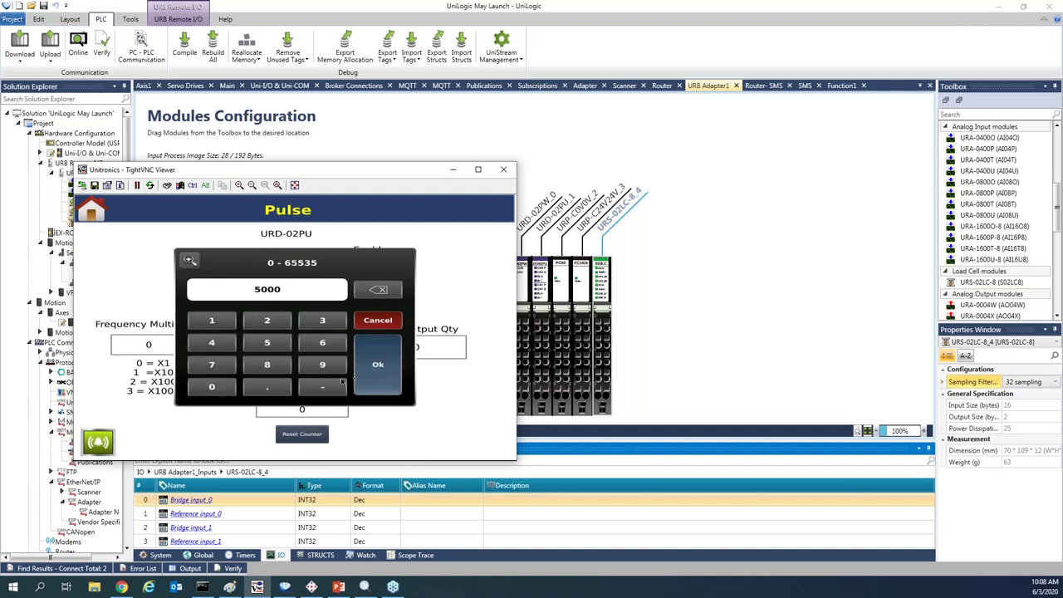
pyautogui.click(379, 374)
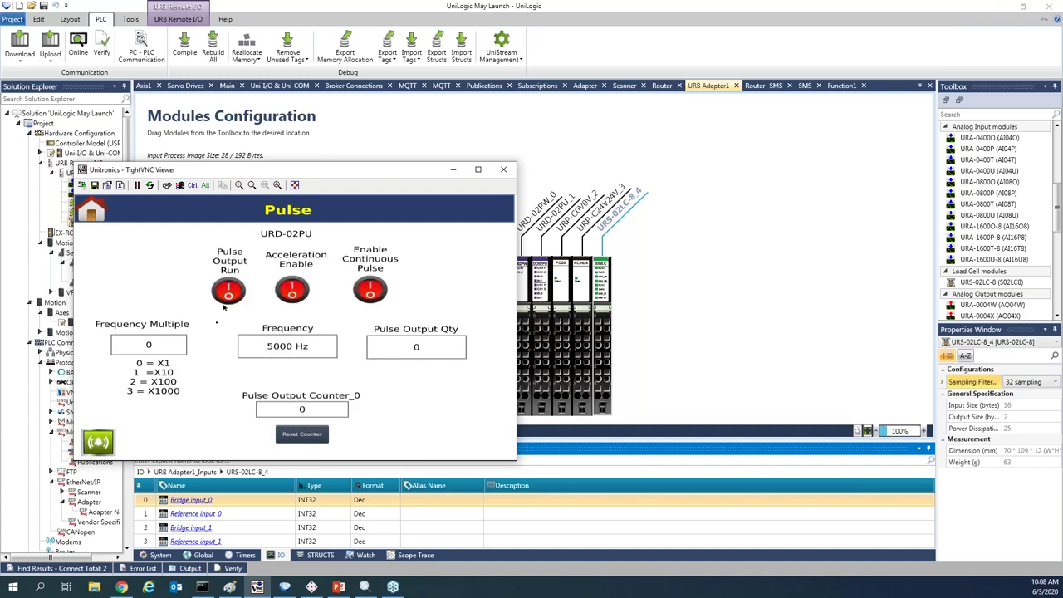
# Set the Pulse Output Qty of the URD-02PU module to 10000
pyautogui.click(415, 349)
pyautogui.click(214, 322)
pyautogui.click(215, 388)
pyautogui.click(214, 388)
pyautogui.click(214, 388)
pyautogui.click(215, 388)
pyautogui.click(372, 372)
# Enable acceleration for the URD-02PU, acknowledge the note, and run the pulse output
pyautogui.click(293, 288)
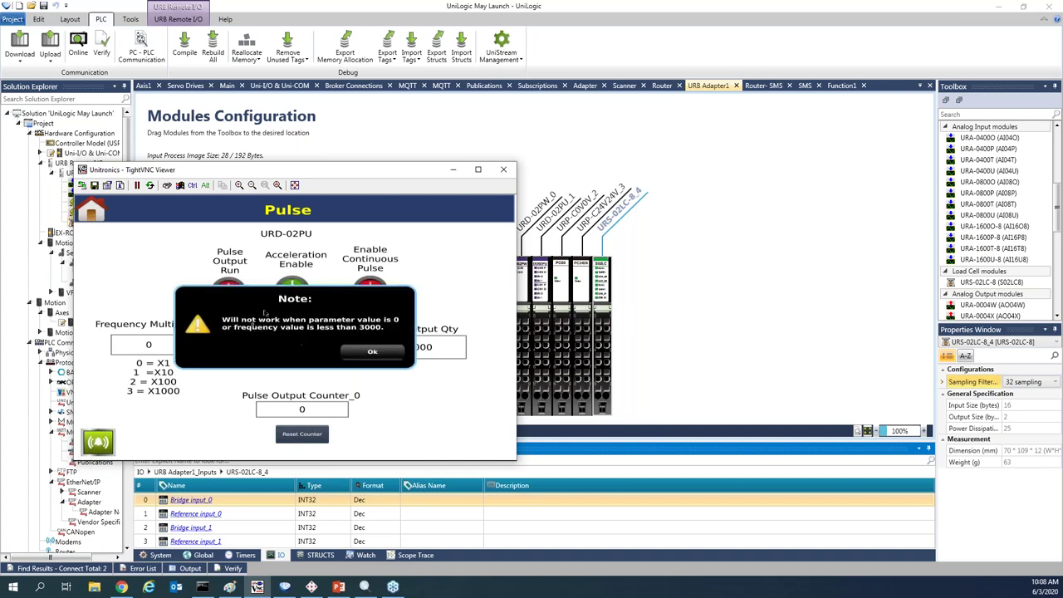
pyautogui.click(373, 353)
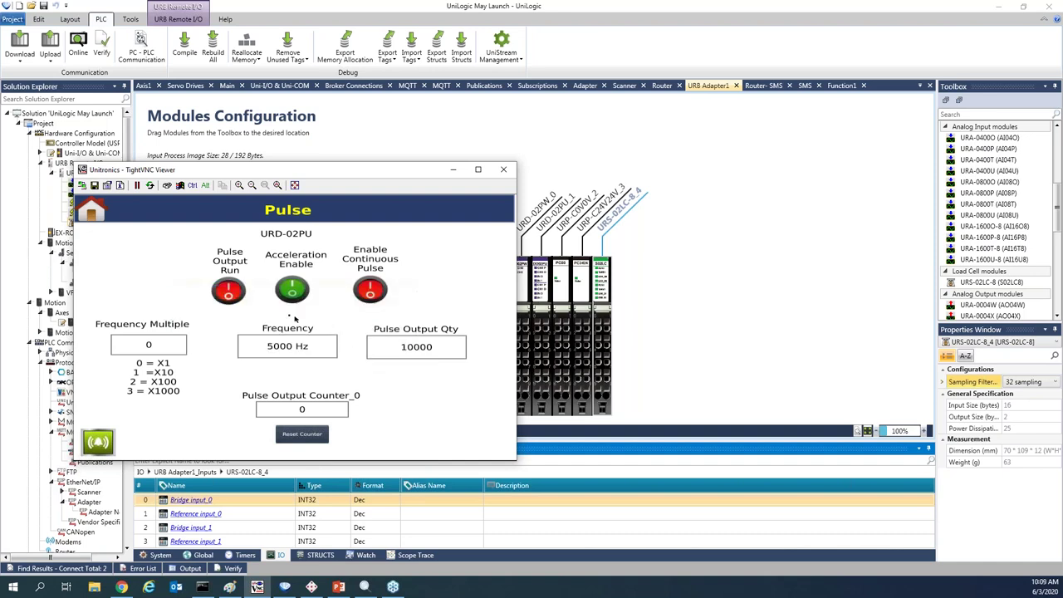
pyautogui.click(230, 289)
# Enable continuous pulse with acceleration switched off, and run the pulse output again
pyautogui.click(372, 286)
pyautogui.click(241, 296)
pyautogui.click(303, 300)
pyautogui.click(382, 355)
pyautogui.click(228, 289)
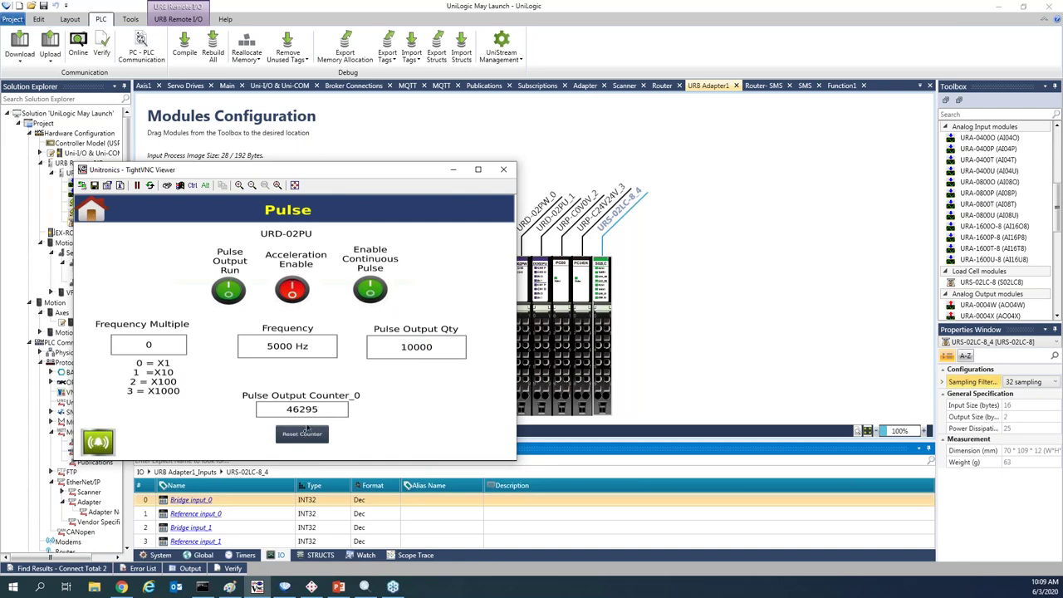
# Reset Pulse Output Counter_0 and stop the pulse output, returning to the HMI start page
pyautogui.click(302, 439)
pyautogui.click(232, 296)
pyautogui.click(318, 204)
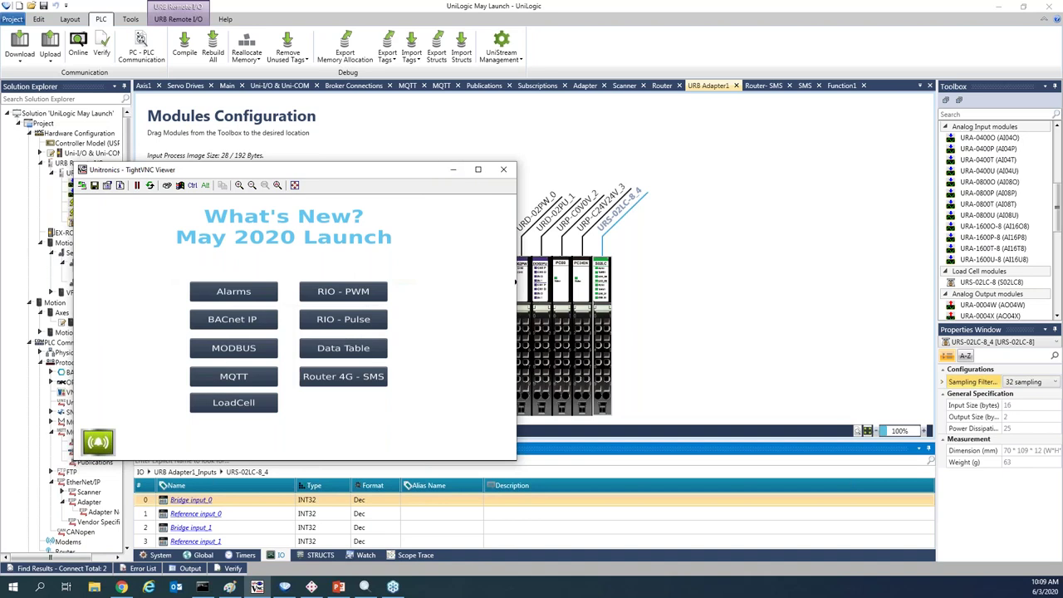
# Switch to the PowerPoint presentation and advance to the Routers slide
pyautogui.click(338, 587)
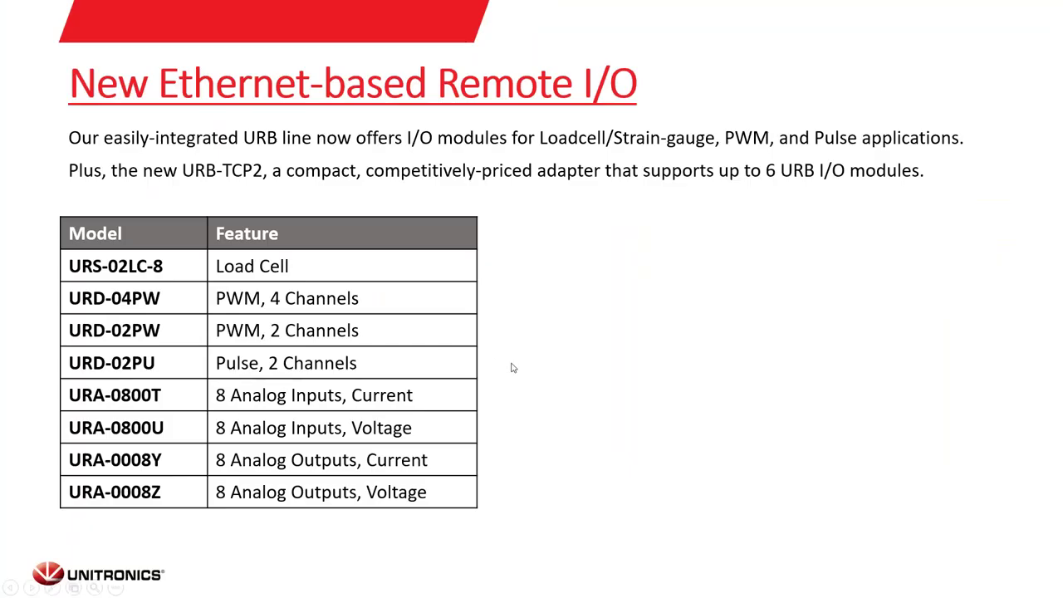
pyautogui.click(513, 369)
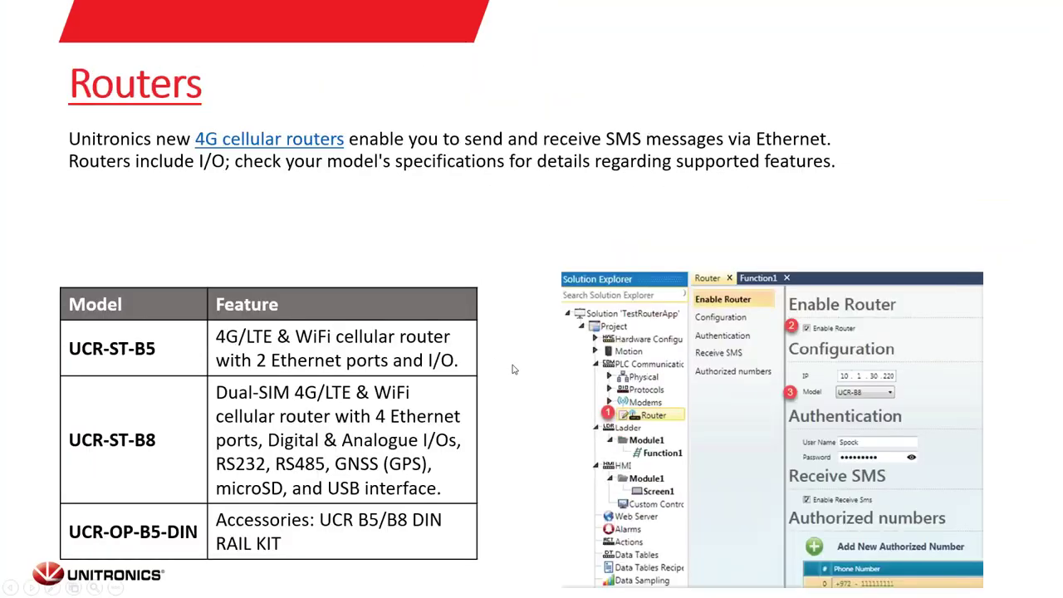